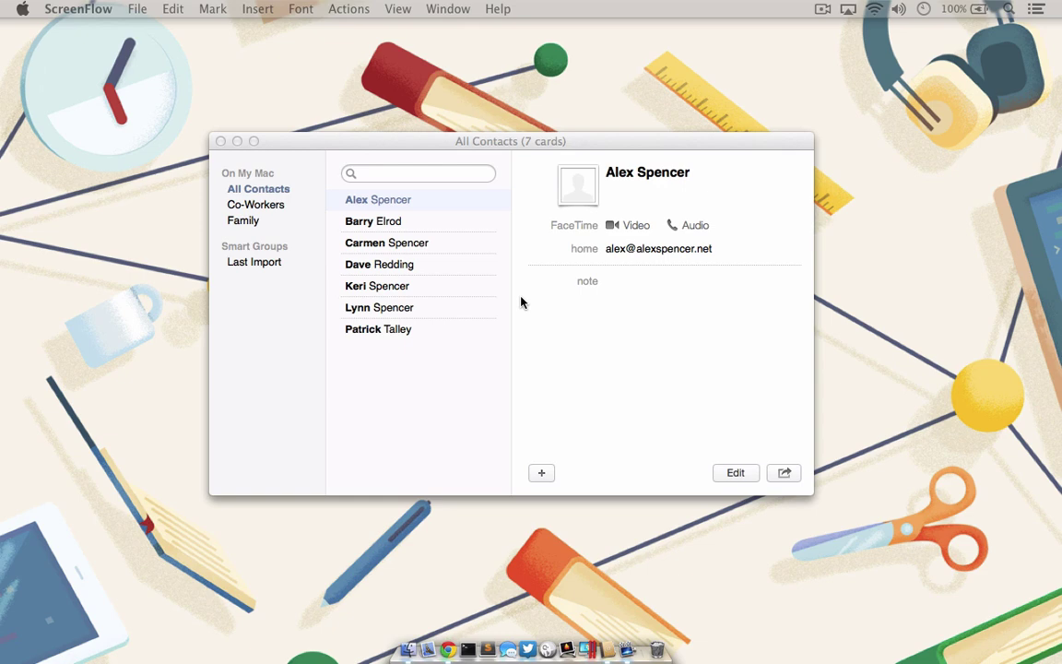
{"action": "left_click", "coordinate": [521, 302]}
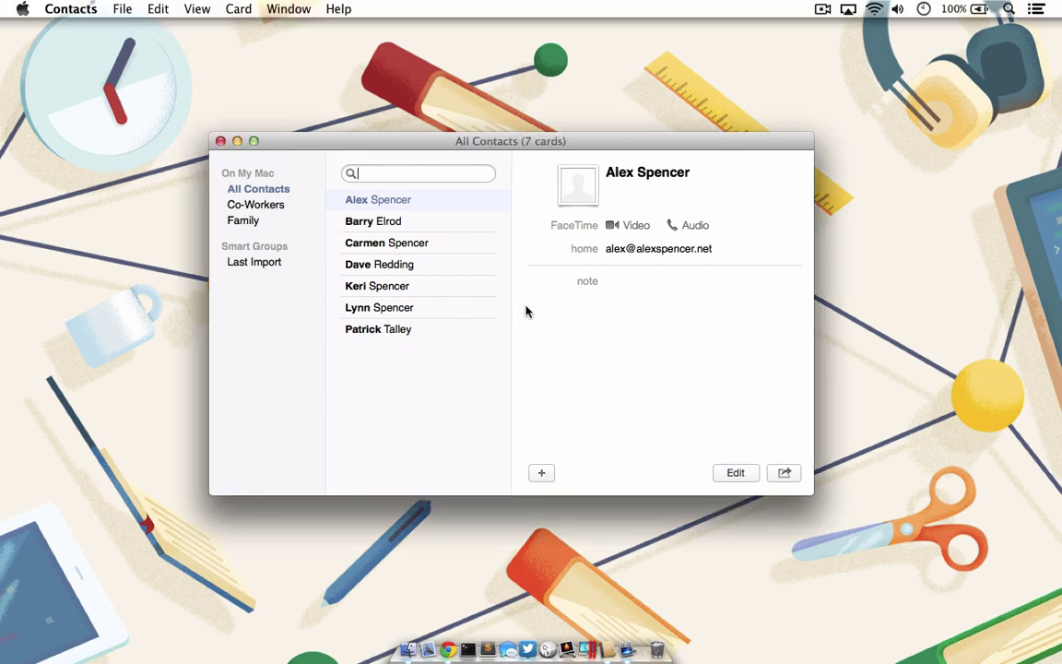
{"action": "left_click", "coordinate": [542, 473]}
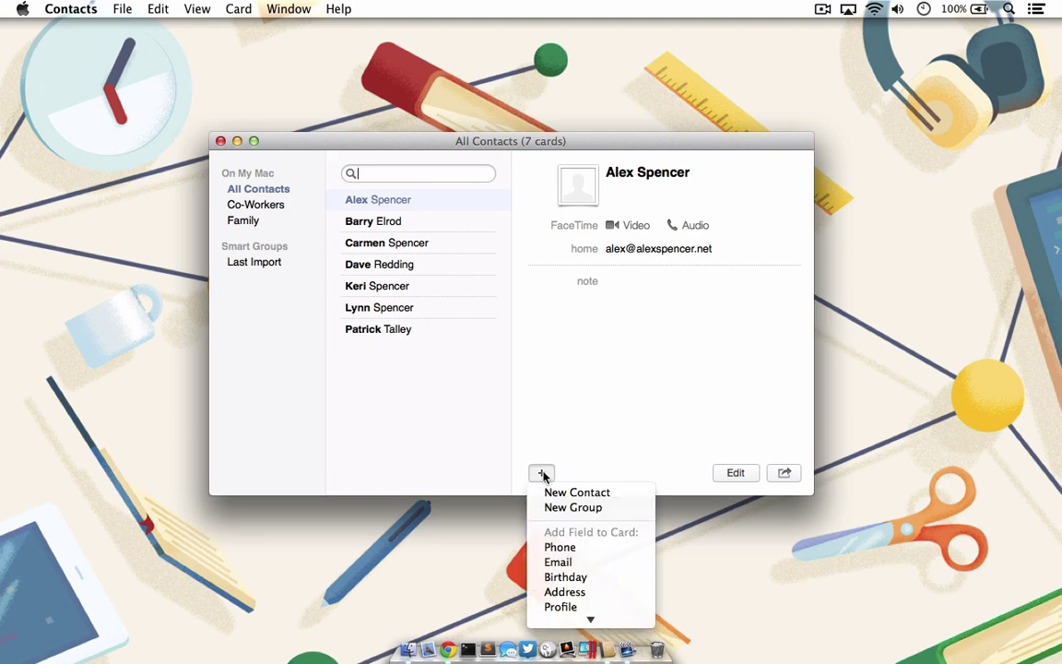
{"action": "left_click", "coordinate": [551, 493]}
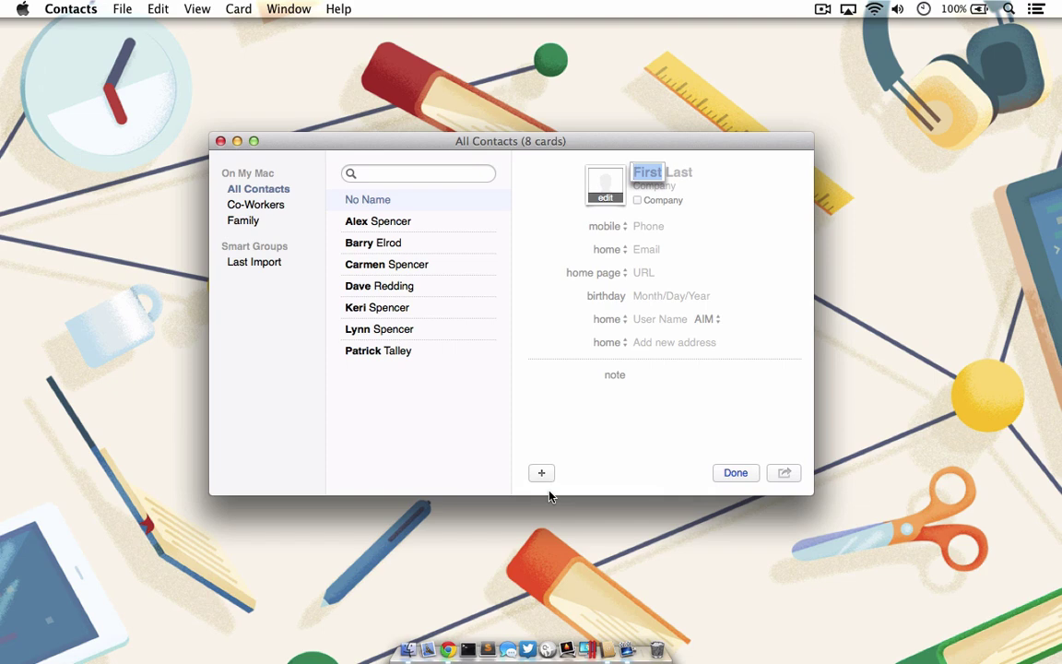
{"action": "type", "text": "E"}
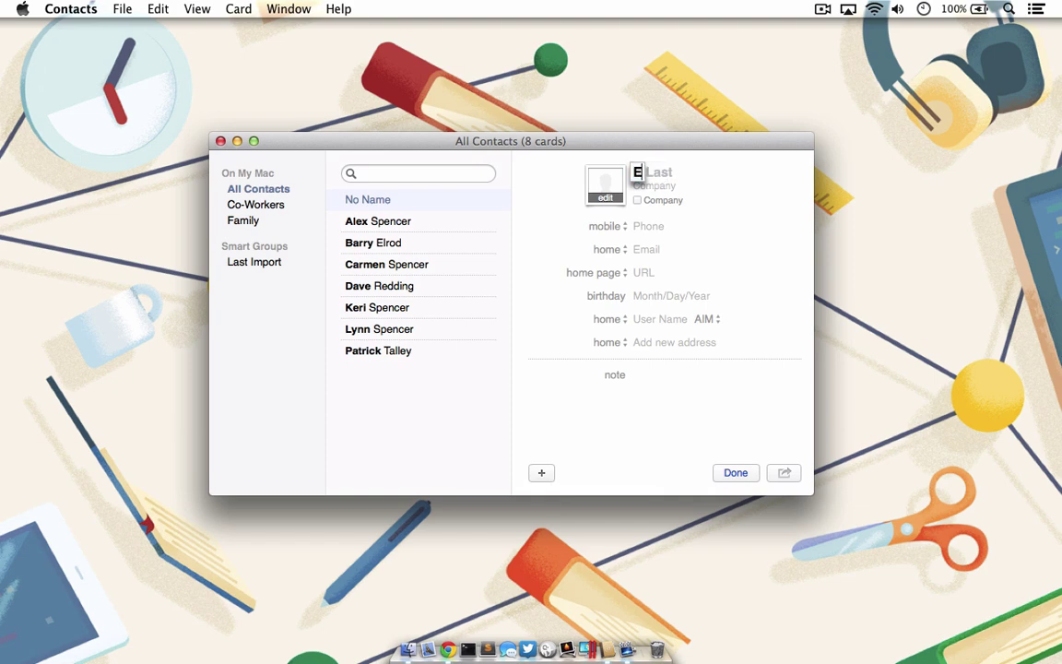
{"action": "type", "text": "xample"}
{"action": "key", "text": "Tab"}
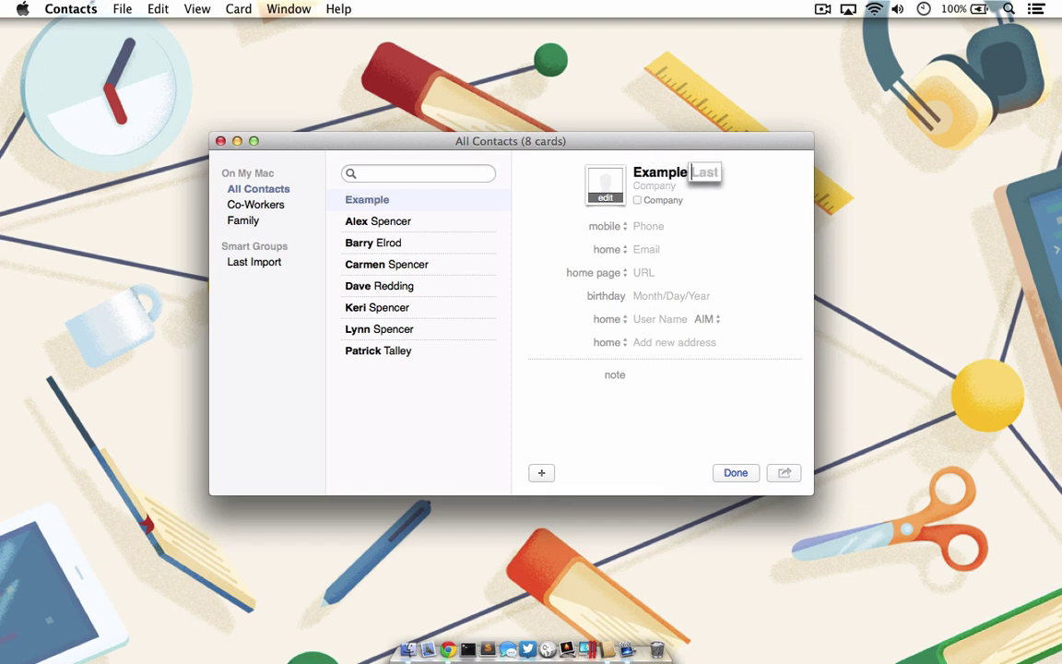
{"action": "type", "text": "Contact"}
{"action": "key", "text": "Tab"}
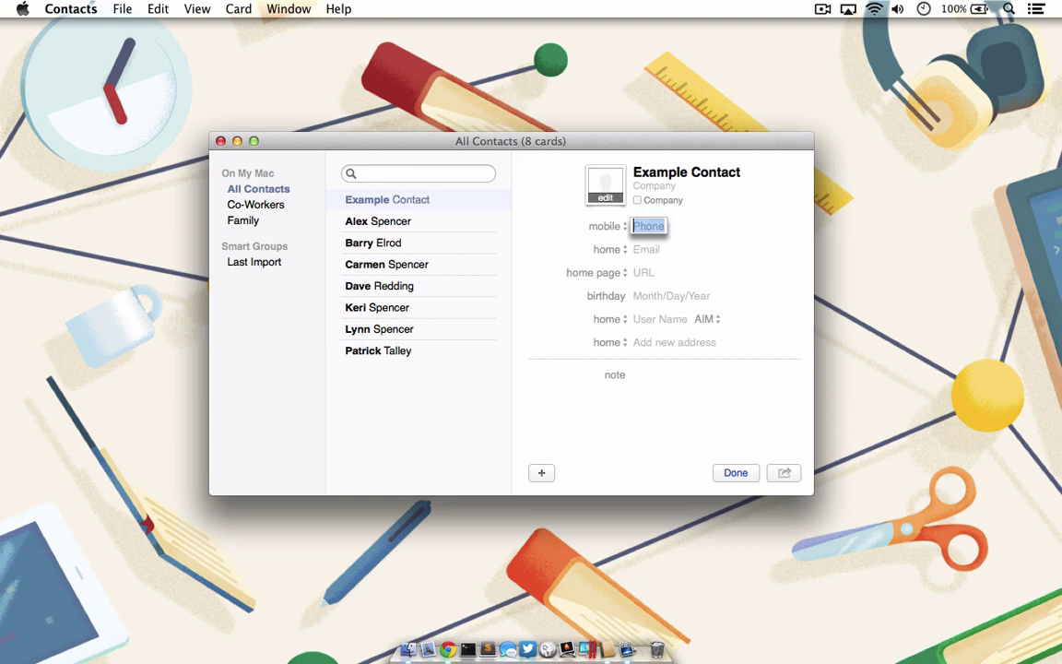
{"action": "key", "text": "Tab"}
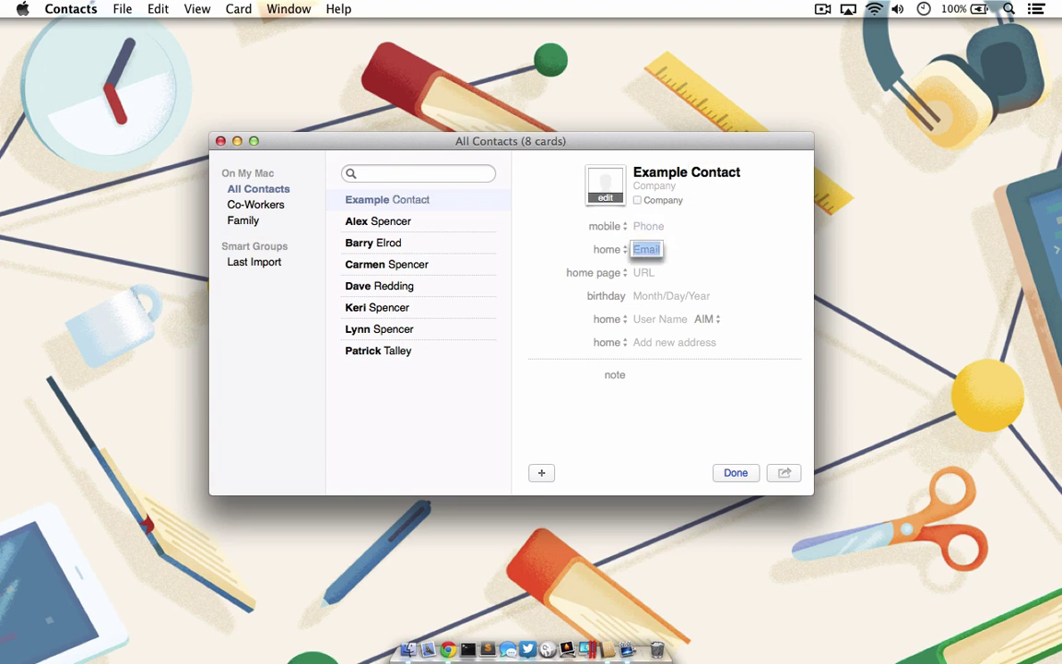
{"action": "type", "text": "e"}
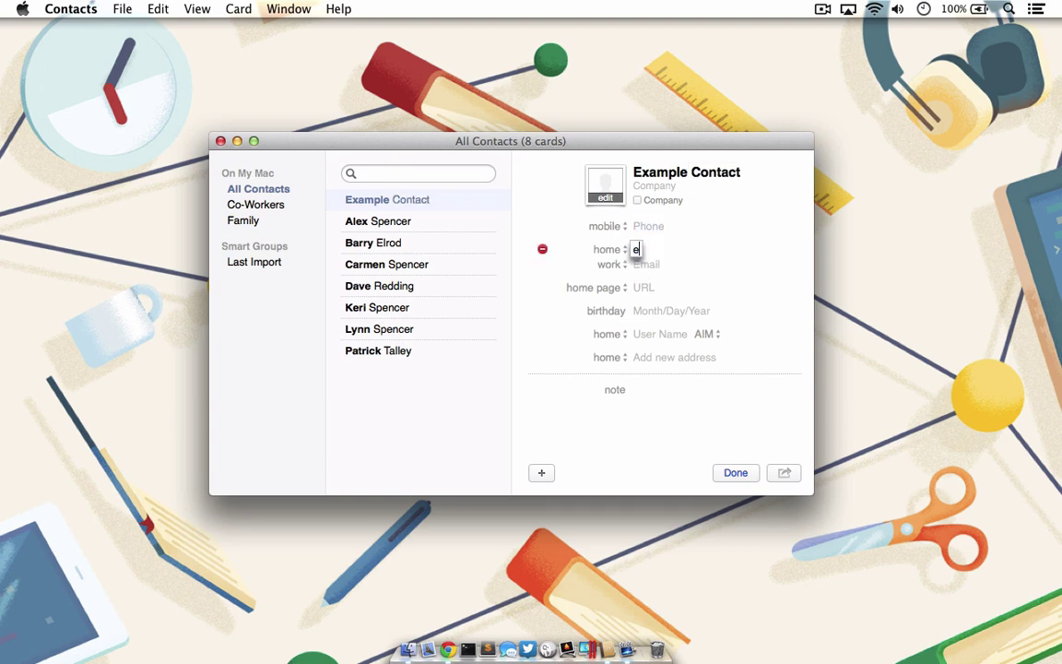
{"action": "type", "text": "xample@example.com"}
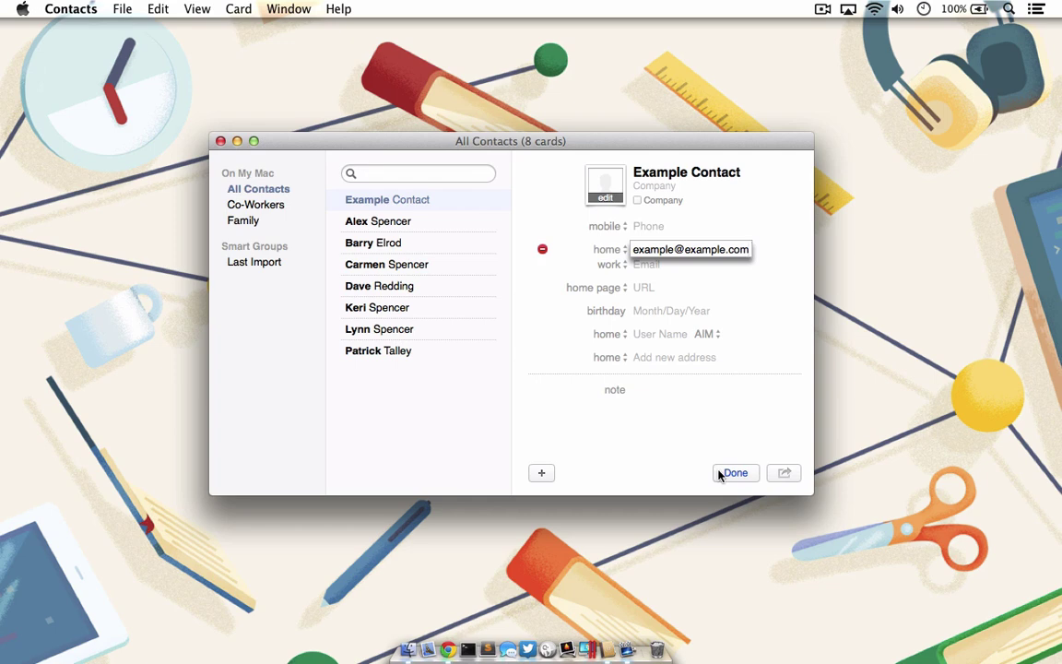
{"action": "left_click", "coordinate": [720, 474]}
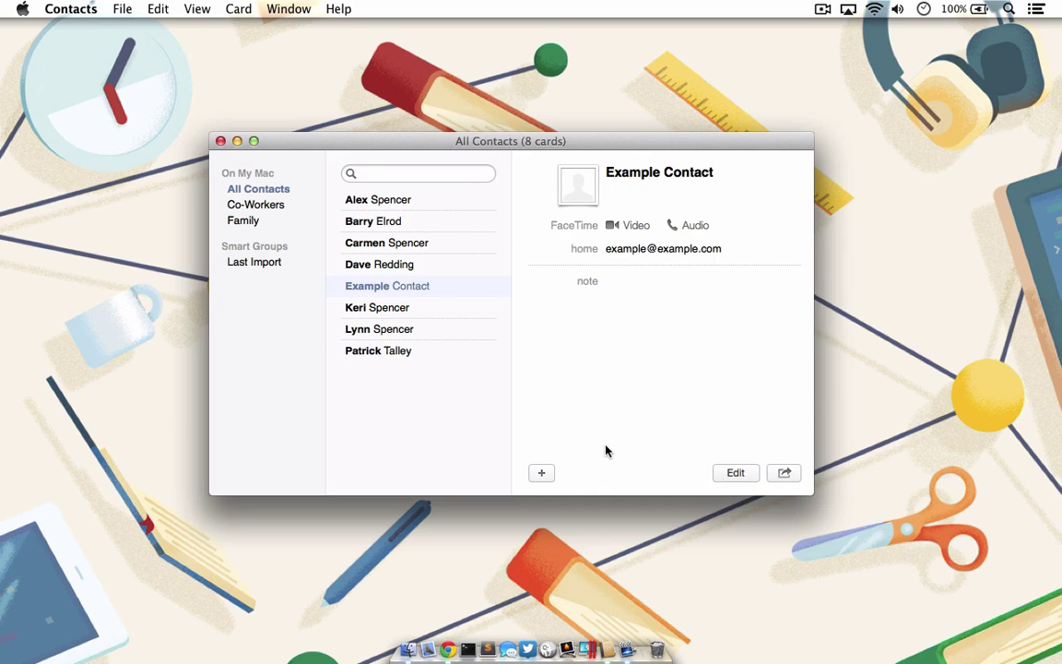
Step: Add a new empty contact group named Friends
{"action": "left_click", "coordinate": [544, 472]}
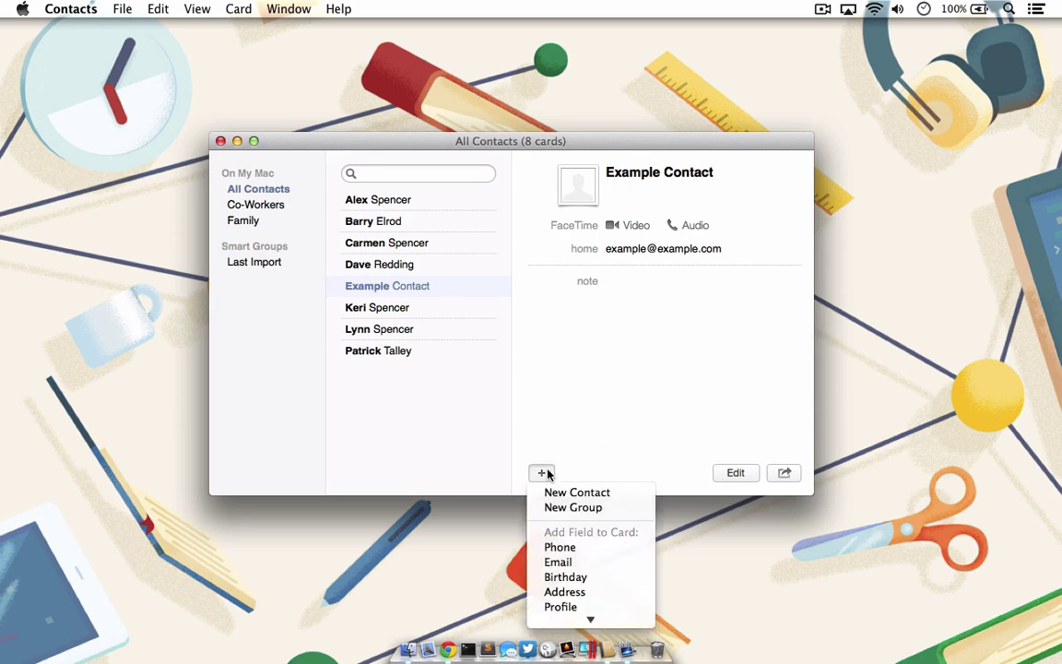
{"action": "left_click", "coordinate": [550, 506]}
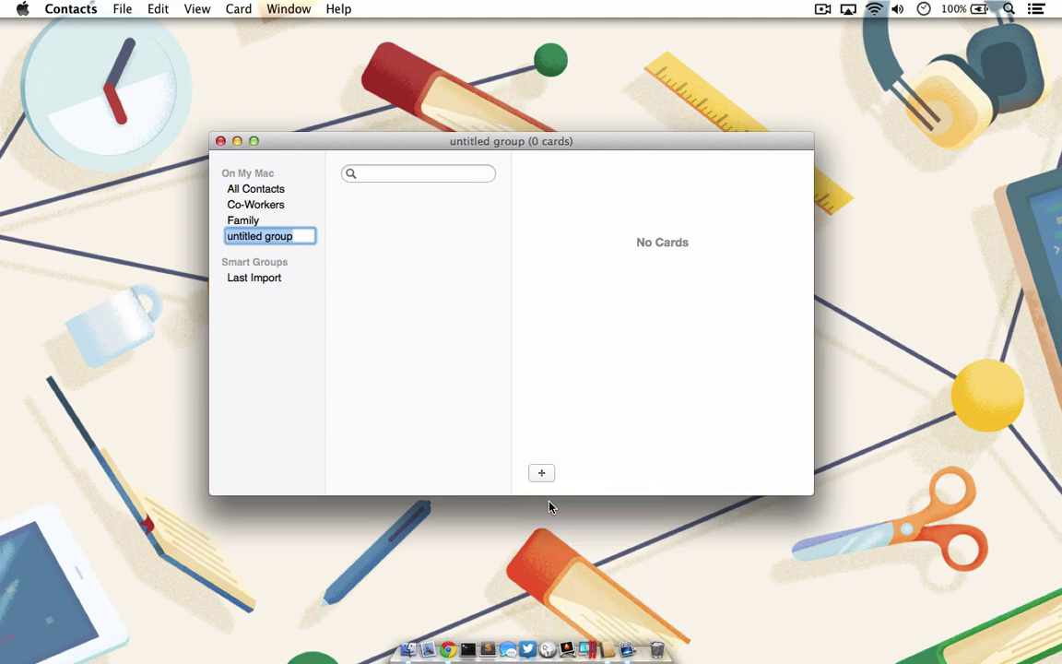
{"action": "type", "text": "Friends"}
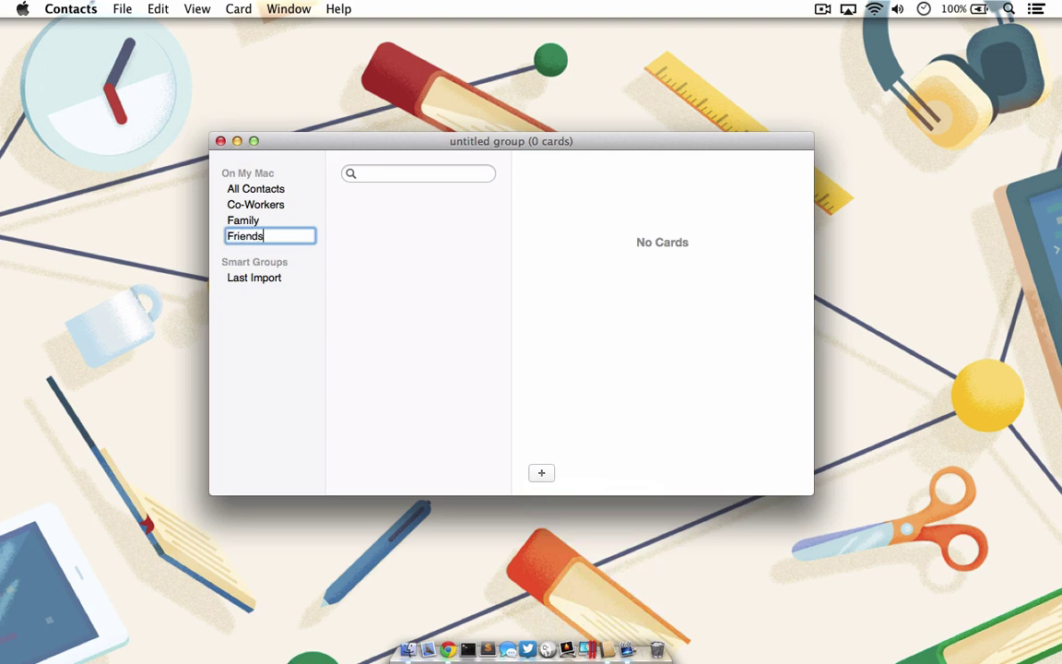
{"action": "key", "text": "Return"}
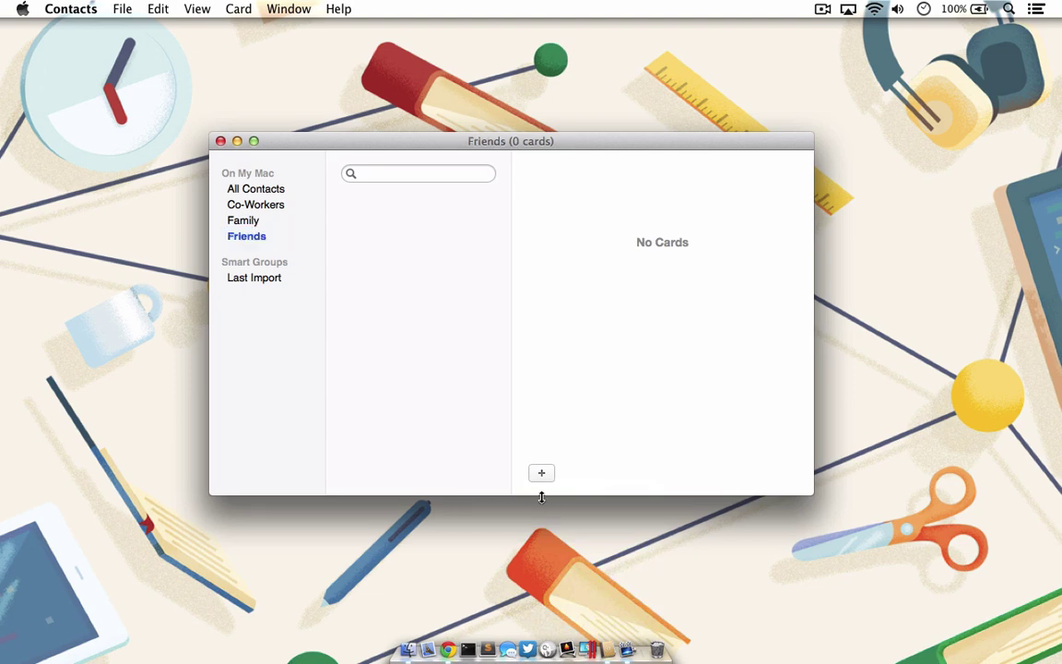
Step: From All Contacts, drag three contact cards onto the Friends group
{"action": "left_click", "coordinate": [257, 190]}
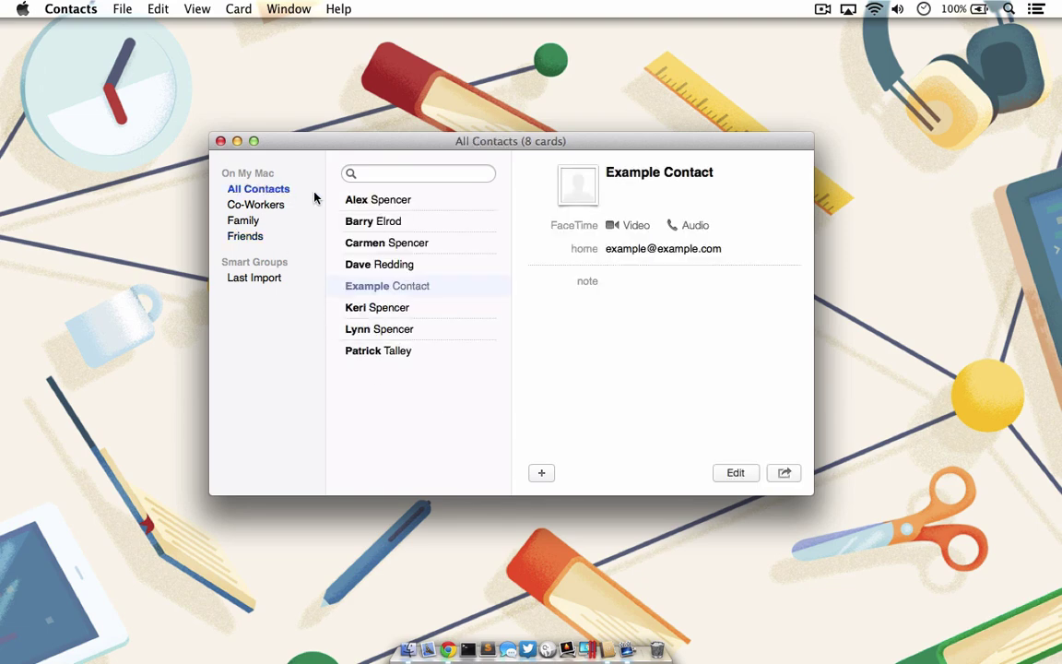
{"action": "left_click_drag", "start_coordinate": [350, 201], "coordinate": [277, 207]}
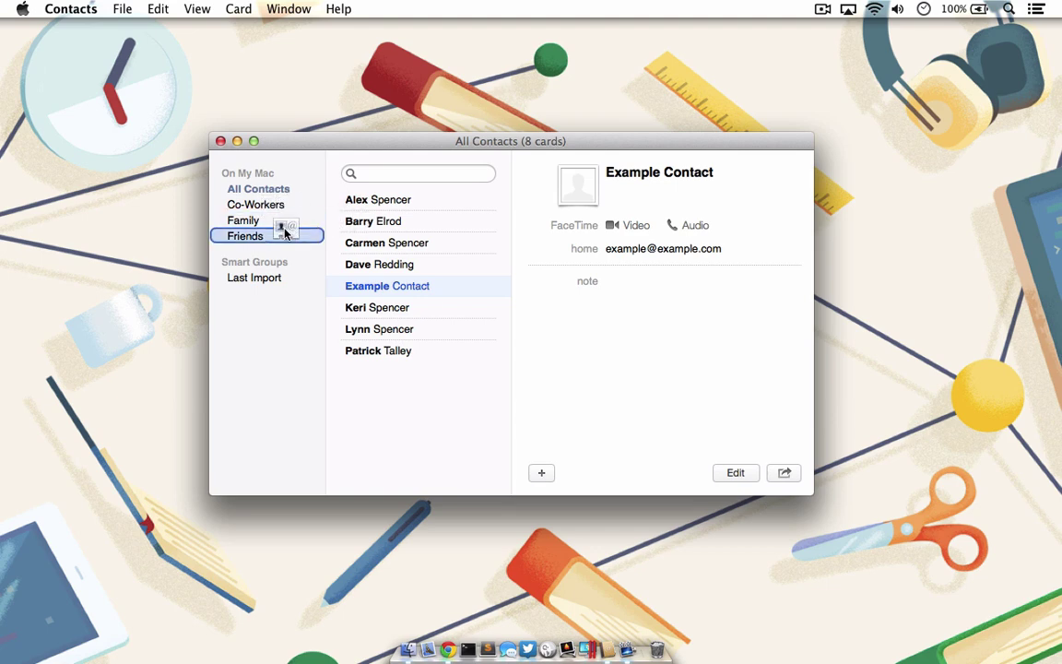
{"action": "left_click_drag", "start_coordinate": [359, 227], "coordinate": [276, 235]}
{"action": "left_click_drag", "start_coordinate": [361, 244], "coordinate": [307, 242]}
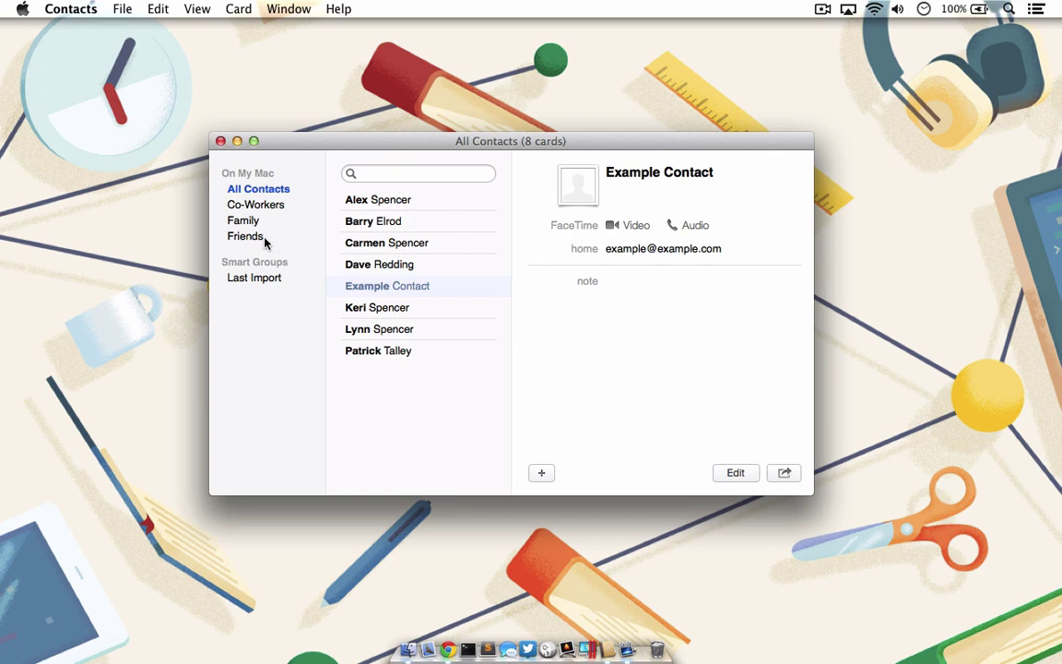
Step: Use Send Email to "Friends" from the group's context menu to start a Mail message
{"action": "right_click", "coordinate": [266, 240]}
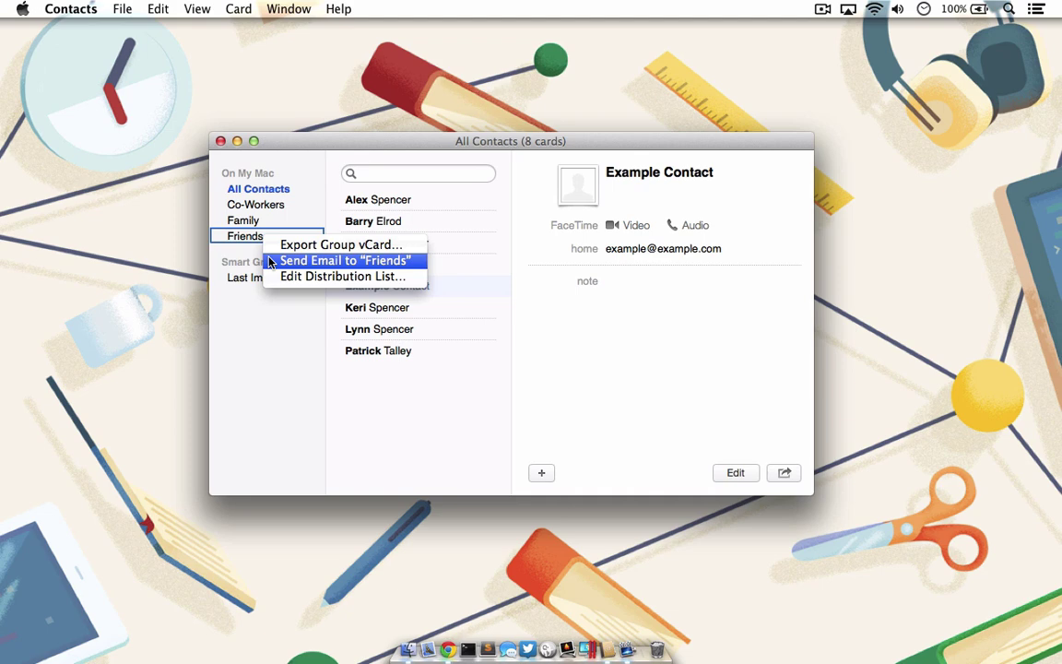
{"action": "left_click", "coordinate": [270, 262]}
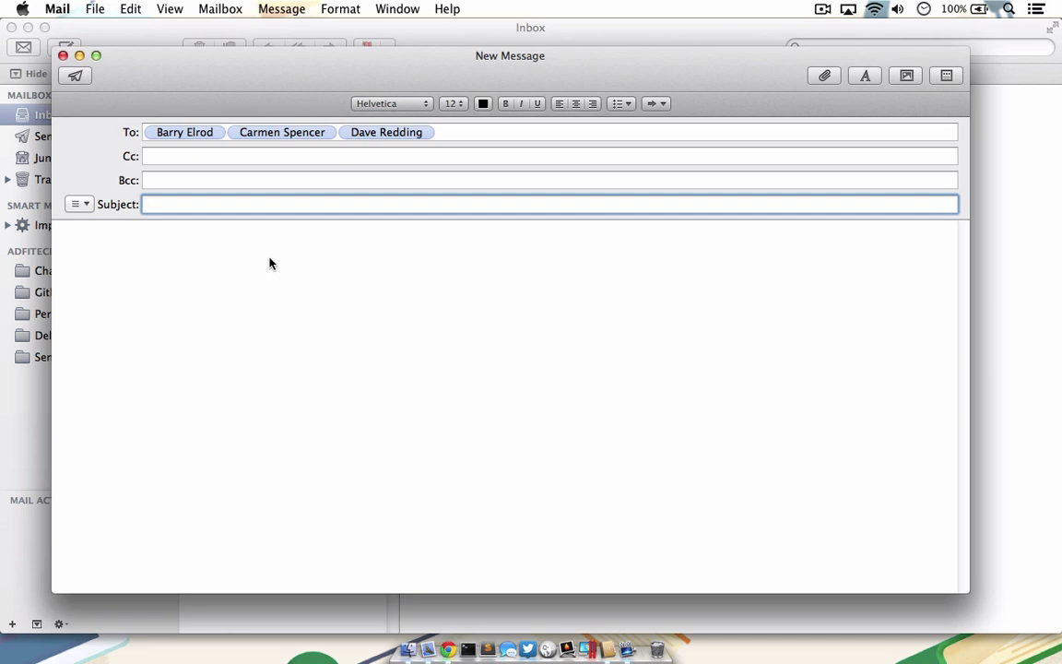
Step: Enter "Test" as both the message subject and the body text
{"action": "type", "text": "Test"}
{"action": "key", "text": "Tab"}
{"action": "type", "text": "Test"}
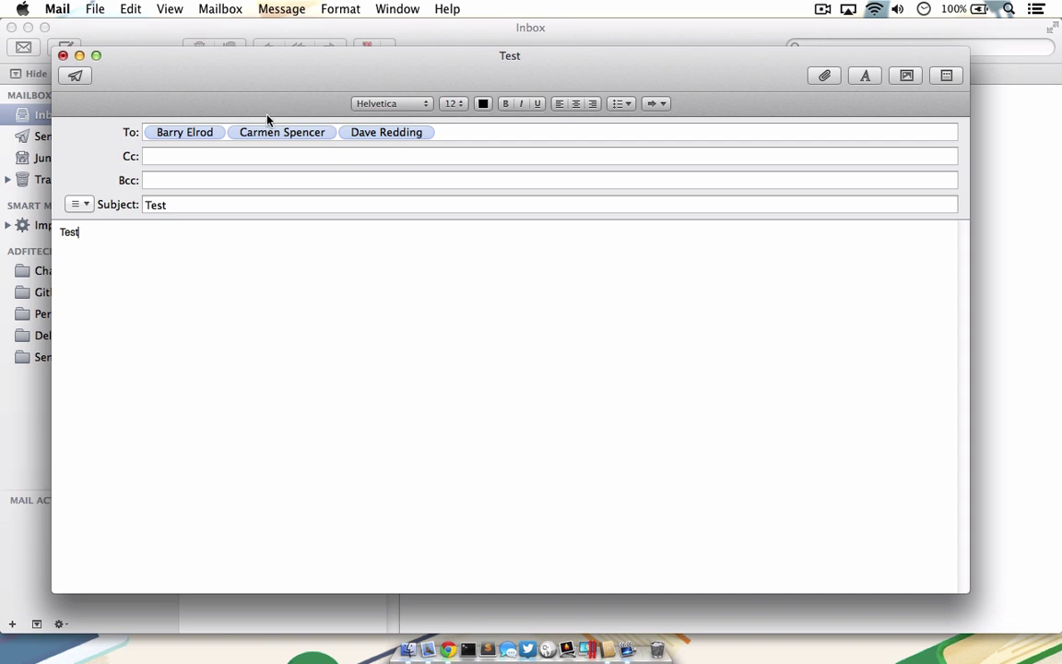
{"action": "left_click", "coordinate": [450, 130]}
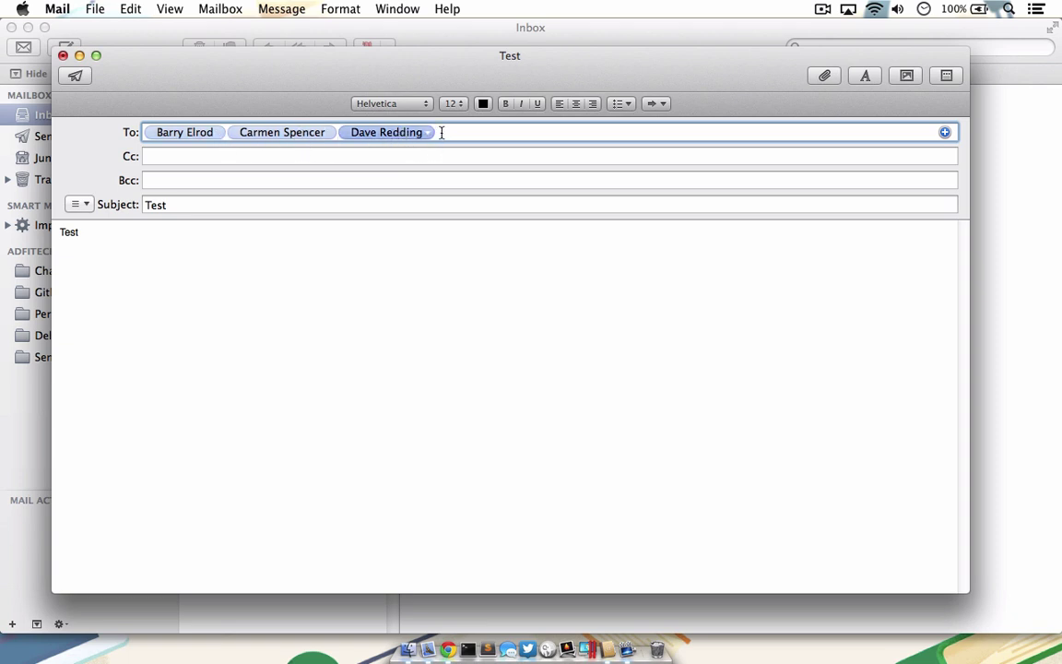
Step: Move the three Friends recipients from To into Bcc and paste one address into To
{"action": "mouse_move", "coordinate": [440, 133]}
{"action": "left_mouse_down"}
{"action": "mouse_move", "coordinate": [165, 140]}
{"action": "mouse_move", "coordinate": [168, 180]}
{"action": "left_mouse_up"}
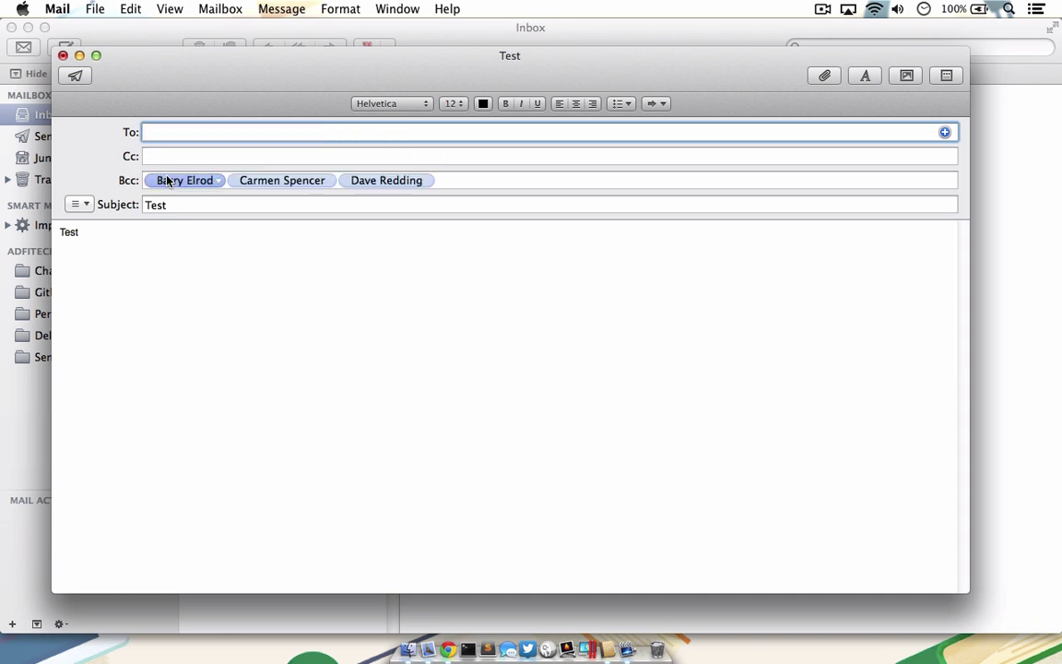
{"action": "key", "text": "super+v"}
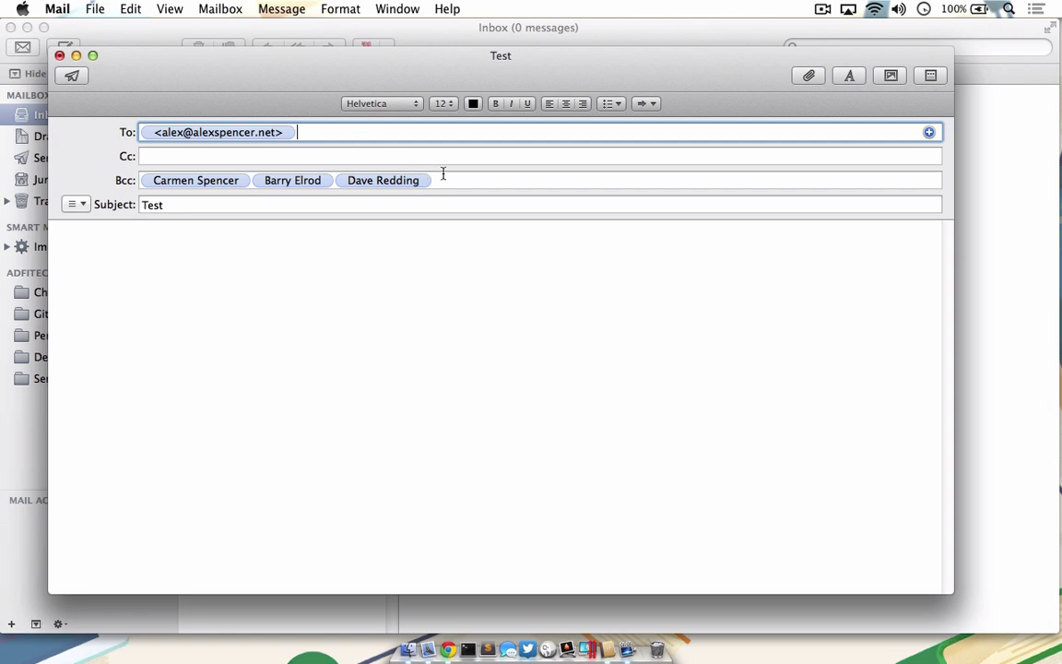
{"action": "left_click_drag", "start_coordinate": [441, 178], "coordinate": [249, 189]}
{"action": "left_click", "coordinate": [237, 187], "text": "super"}
{"action": "key", "text": "BackSpace"}
{"action": "key", "text": "BackSpace"}
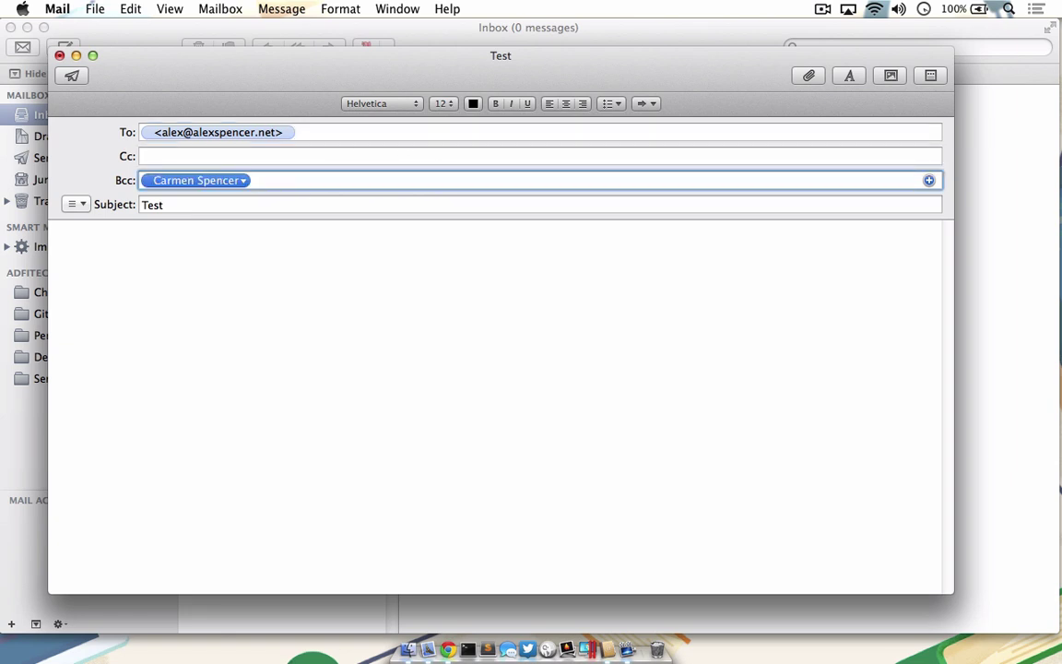
{"action": "key", "text": "BackSpace"}
{"action": "type", "text": "f"}
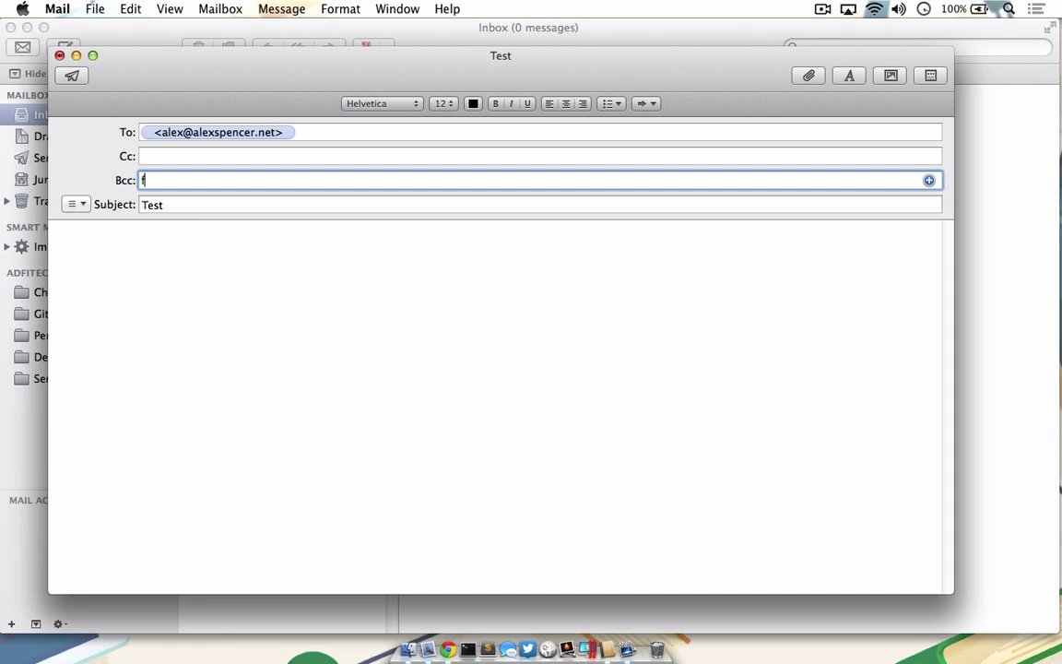
{"action": "type", "text": "r"}
{"action": "key", "text": "Tab"}
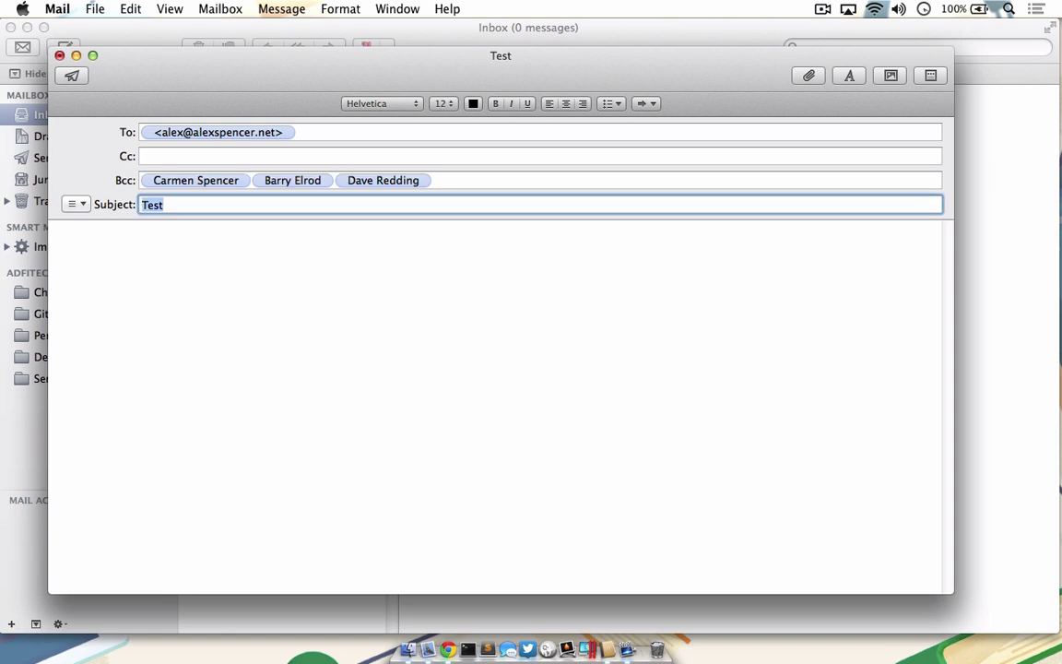